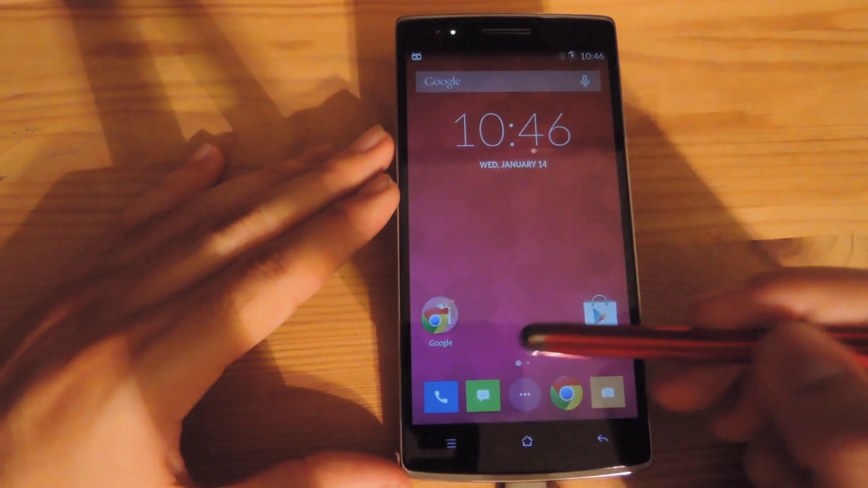
Uncheck Update CM recovery in the phone's Settings > Developer options.
{"action": "left_click", "coordinate": [602, 319]}
{"action": "left_click", "coordinate": [602, 439]}
{"action": "left_click_drag", "start_coordinate": [597, 292], "coordinate": [563, 271]}
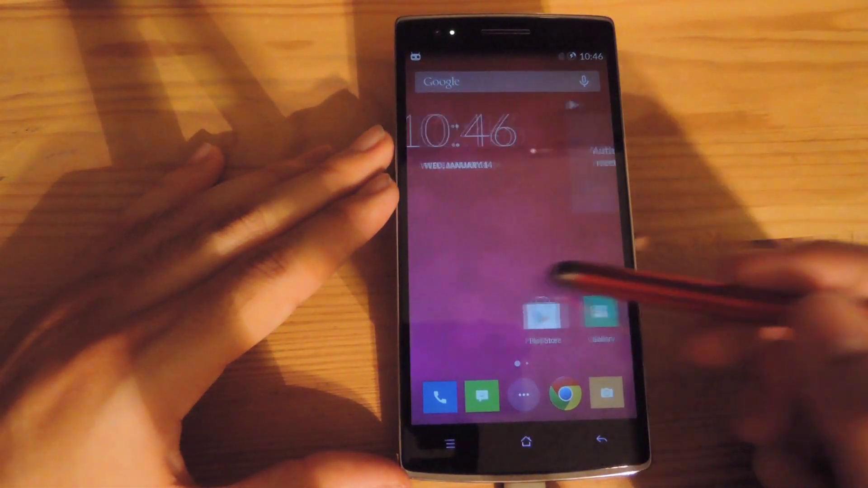
{"action": "left_click", "coordinate": [599, 312]}
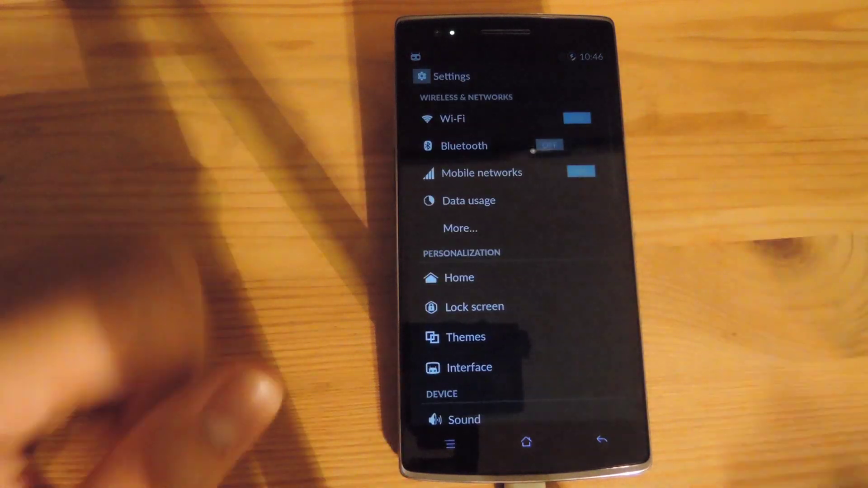
{"action": "left_click_drag", "start_coordinate": [563, 387], "coordinate": [573, 261]}
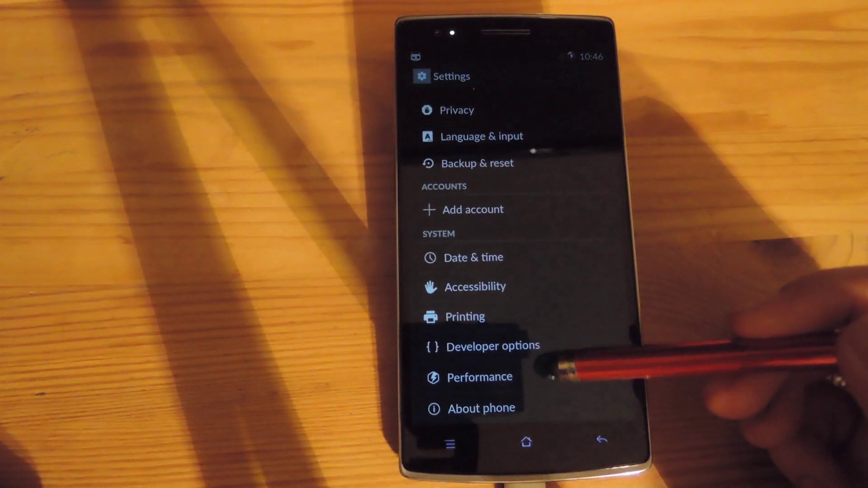
{"action": "left_click", "coordinate": [556, 346]}
{"action": "left_click_drag", "start_coordinate": [533, 387], "coordinate": [513, 252]}
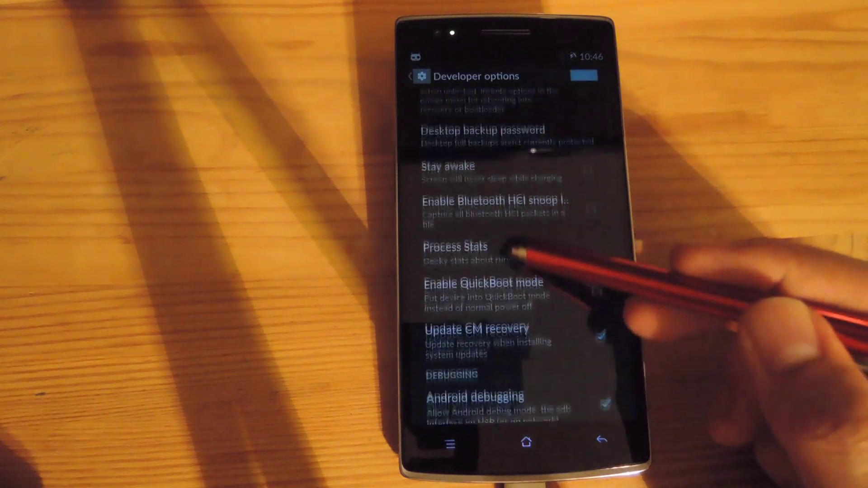
{"action": "left_click", "coordinate": [598, 306]}
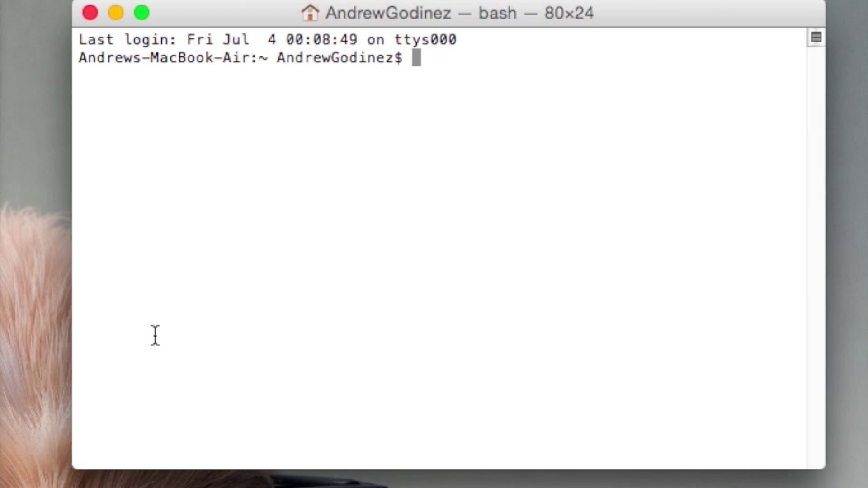
{"action": "type", "text": "adb reboot l"}
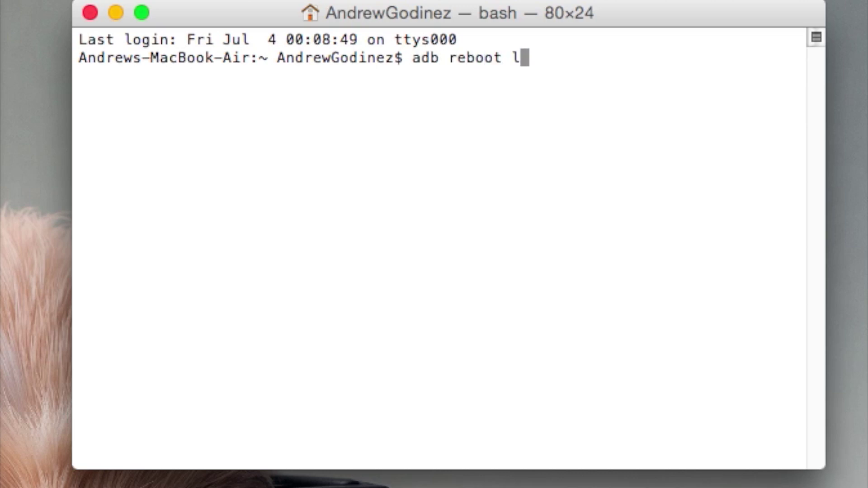
Run 'adb reboot bootloader', then 'fastboot oem unlock'.
{"action": "key", "text": "BackSpace"}
{"action": "type", "text": "bootloader"}
{"action": "key", "text": "Return"}
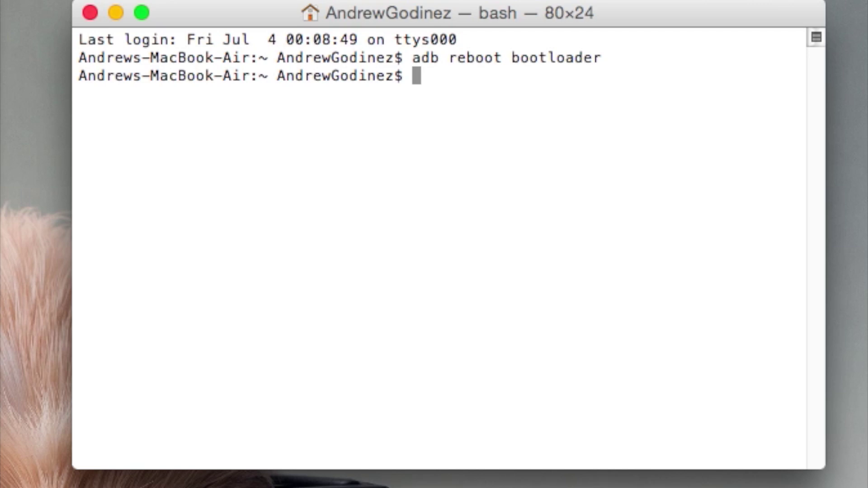
{"action": "type", "text": "fast"}
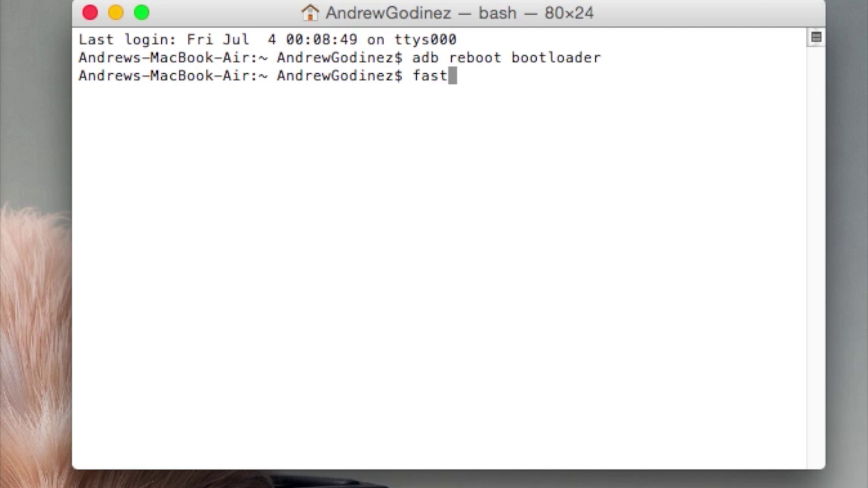
{"action": "type", "text": "boot oem unlo"}
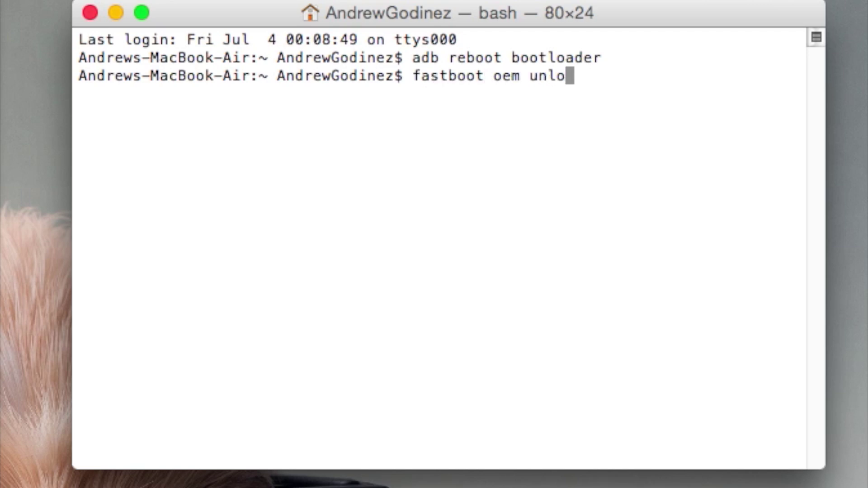
{"action": "type", "text": "ck"}
{"action": "key", "text": "Return"}
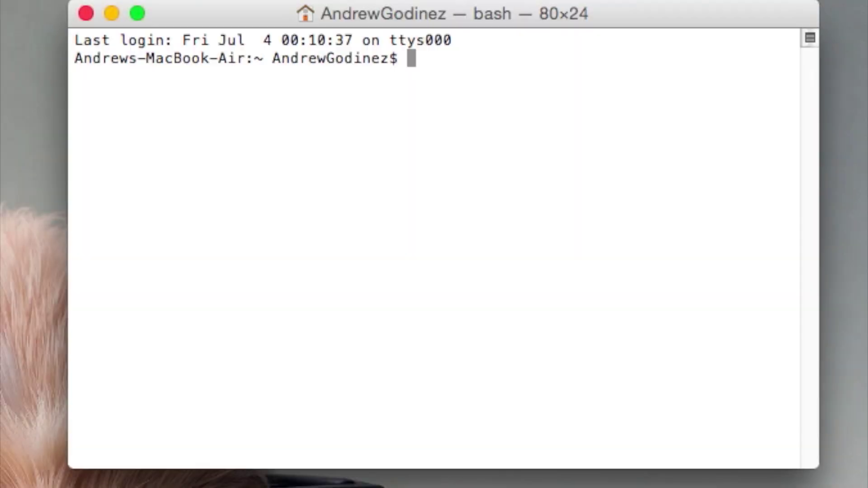
{"action": "type", "text": "adb re"}
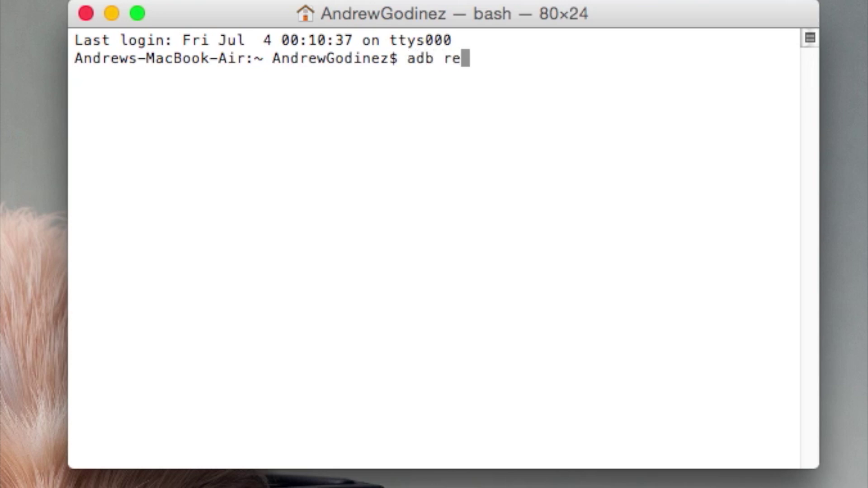
{"action": "type", "text": "boot bootloader"}
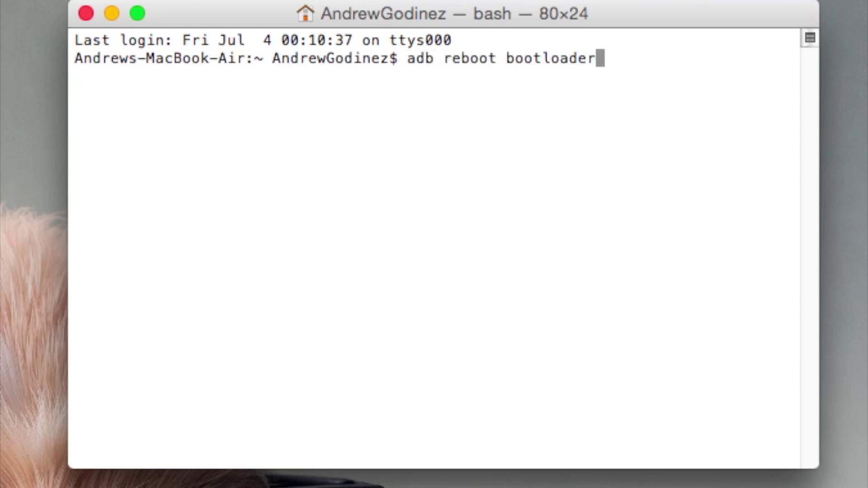
Reboot to the bootloader and flash openrecovery-twrp-2.7.1.0-bacon.img to the recovery partition.
{"action": "key", "text": "Return"}
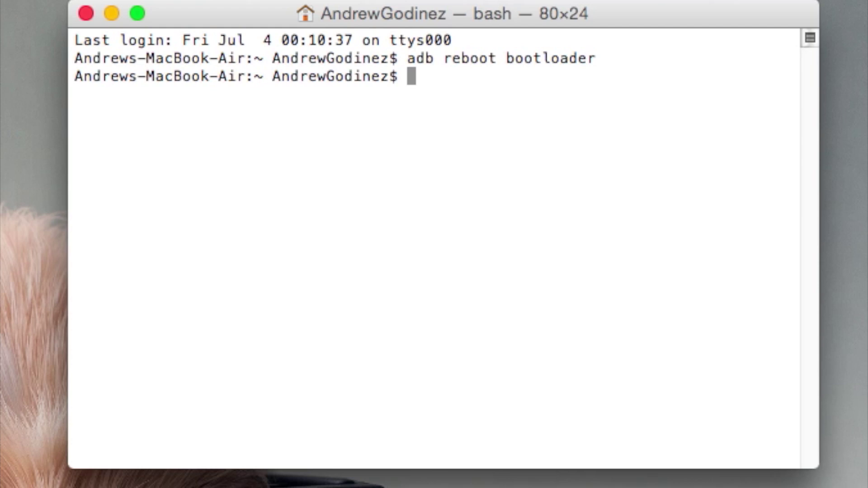
{"action": "type", "text": "fsatb"}
{"action": "key", "text": "BackSpace"}
{"action": "key", "text": "BackSpace"}
{"action": "key", "text": "BackSpace"}
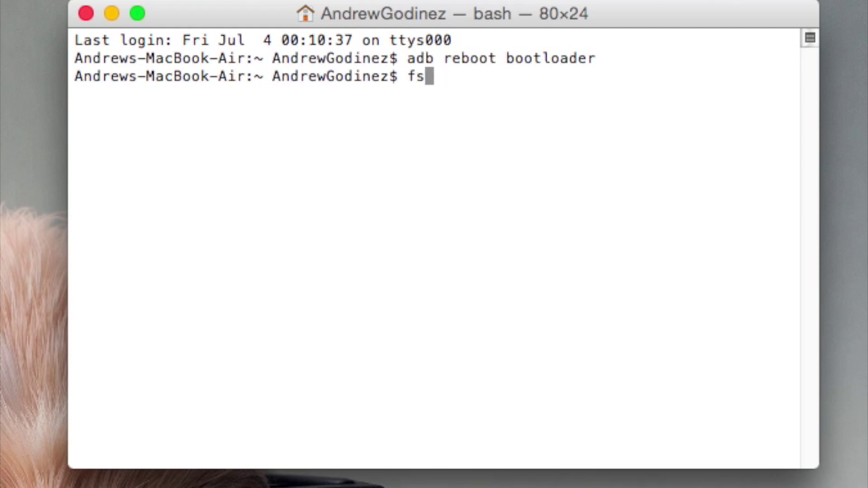
{"action": "key", "text": "BackSpace"}
{"action": "type", "text": "astboot flash "}
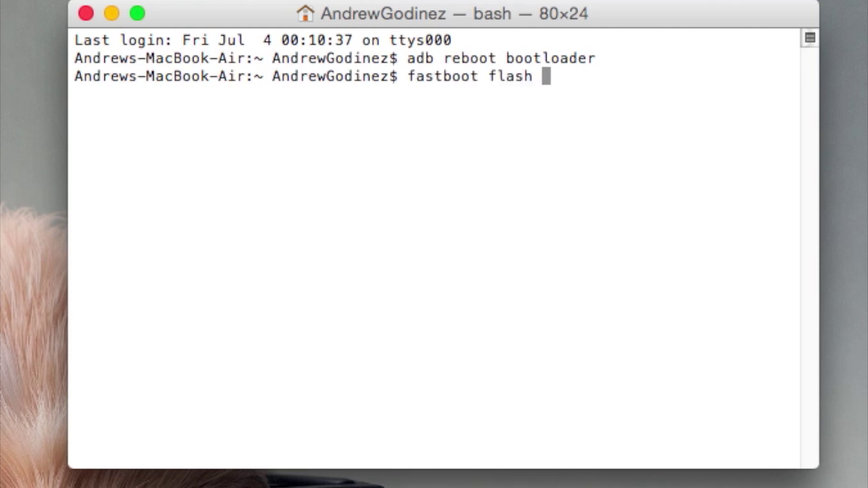
{"action": "type", "text": "recovery Desk"}
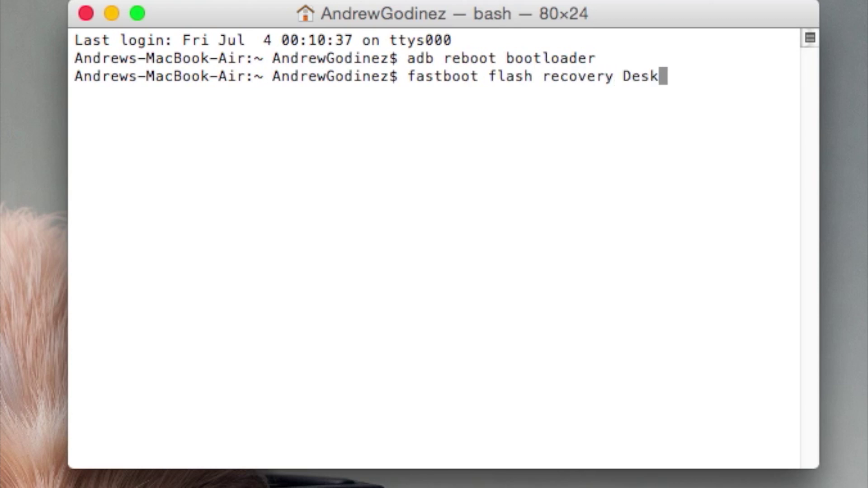
{"action": "type", "text": "top/"}
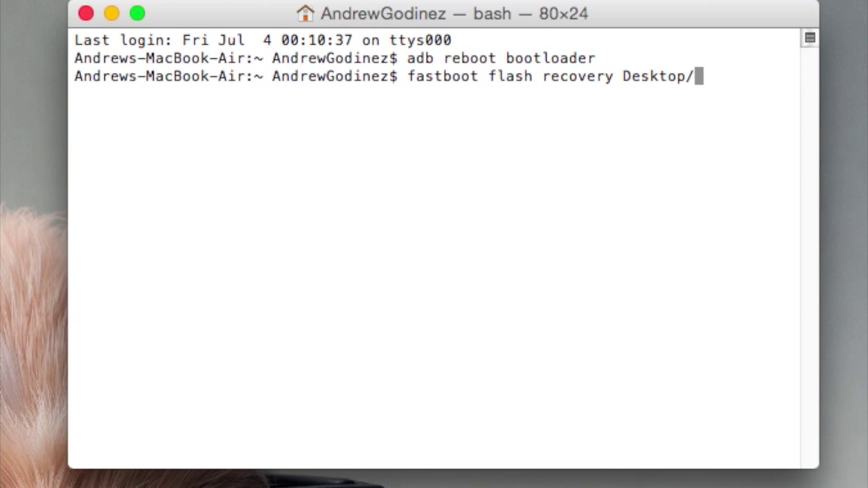
{"action": "type", "text": "ope"}
{"action": "key", "text": "Tab"}
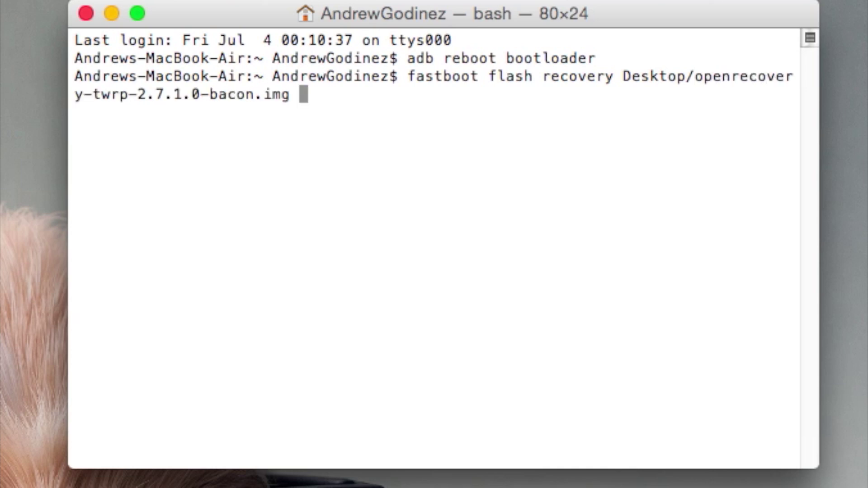
{"action": "key", "text": "Return"}
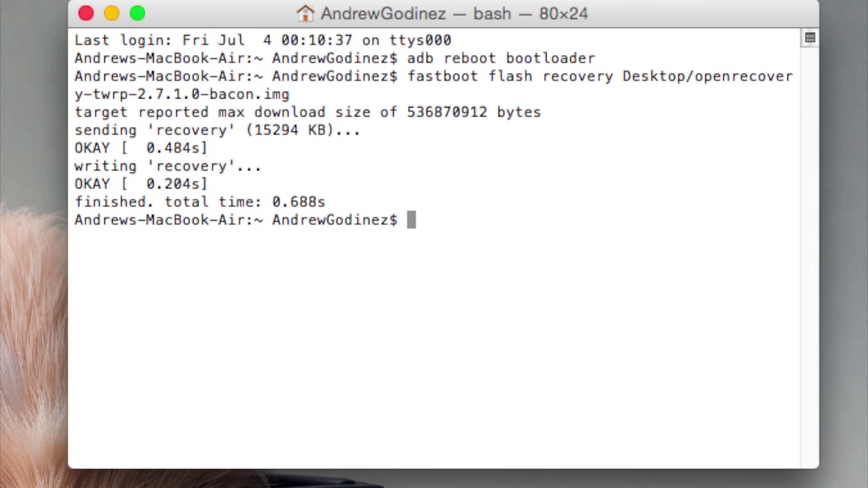
{"action": "type", "text": "fastb"}
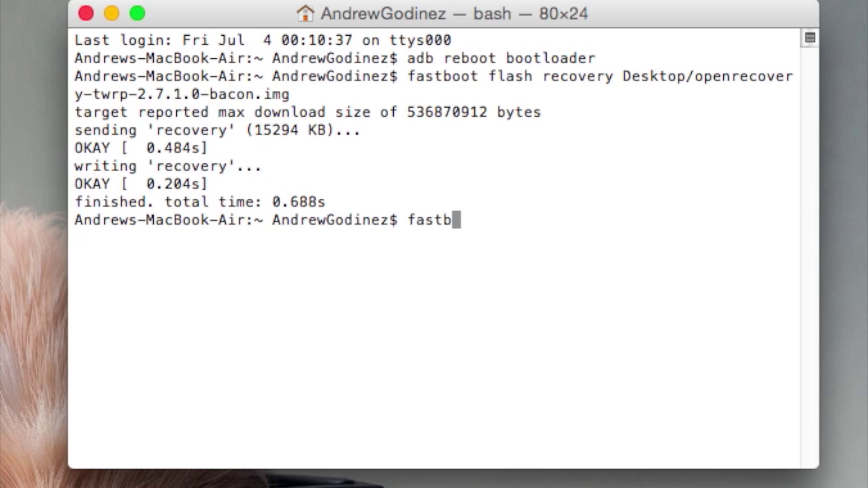
{"action": "type", "text": "oot reboot"}
Run 'fastboot reboot' to restart the phone normally.
{"action": "key", "text": "Return"}
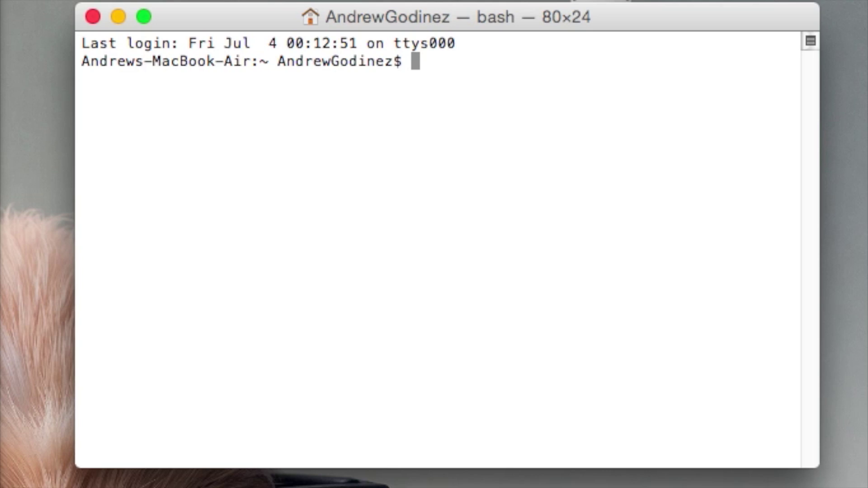
{"action": "type", "text": "adb push Desktop/Y"}
Push Desktop/UPDATE-SuperSU-v2.01.zip to /sdcard/, then run 'adb reboot recovery'.
{"action": "key", "text": "BackSpace"}
{"action": "type", "text": "UP"}
{"action": "key", "text": "Tab"}
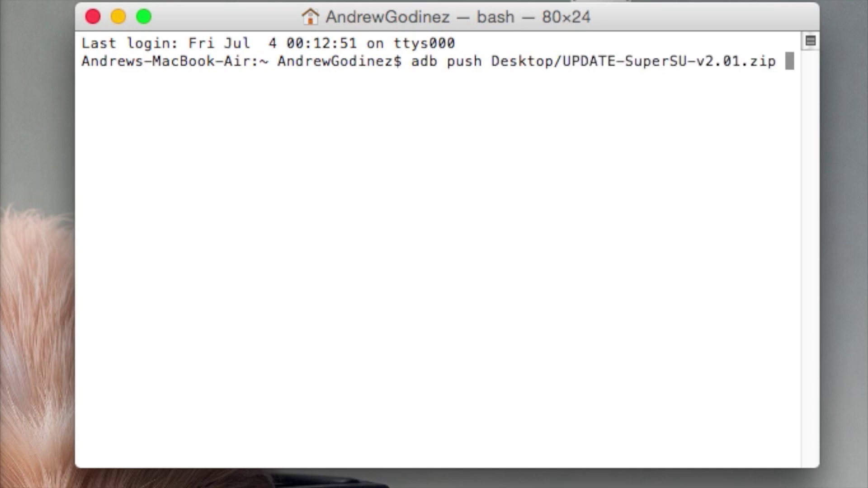
{"action": "type", "text": "/"}
{"action": "type", "text": "sdcard/"}
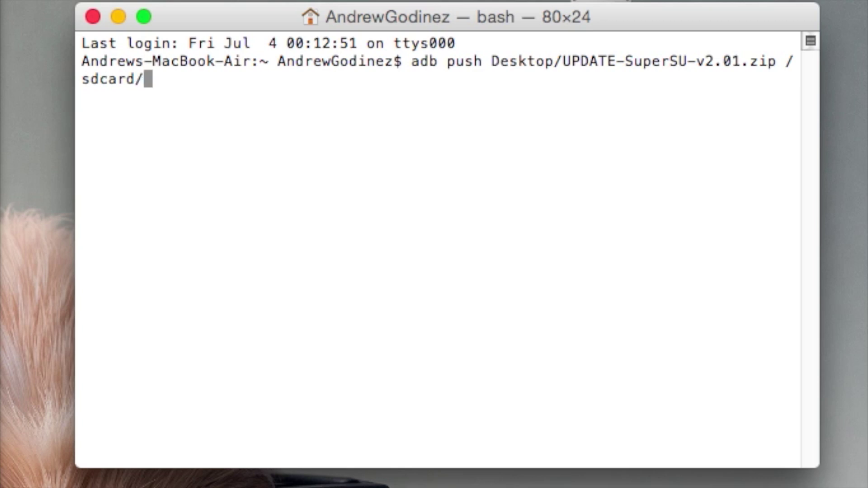
{"action": "key", "text": "Return"}
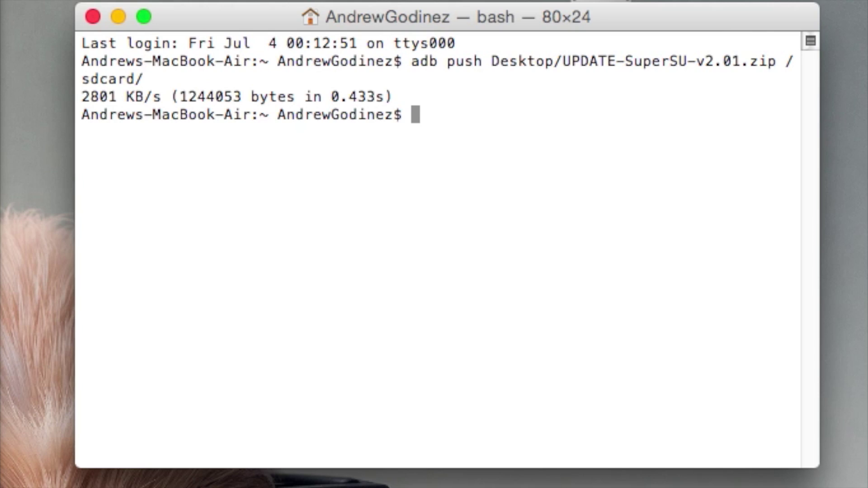
{"action": "type", "text": "a"}
{"action": "type", "text": "db reboot rec"}
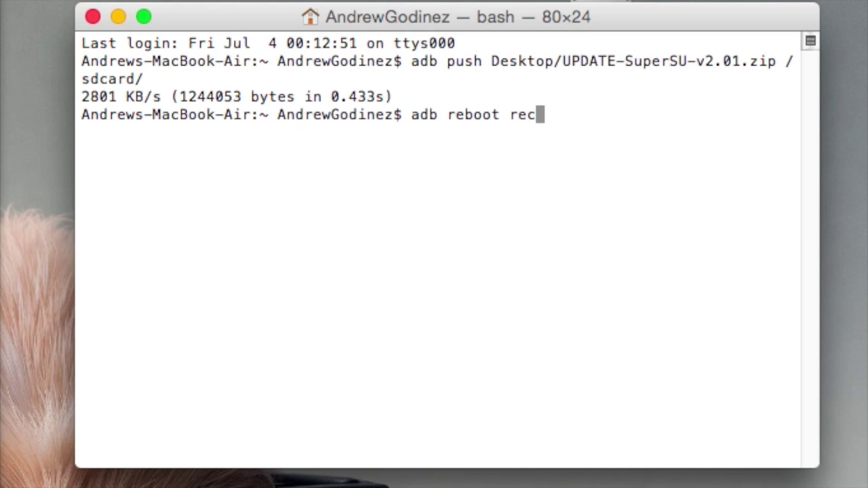
{"action": "type", "text": "overy"}
{"action": "key", "text": "Return"}
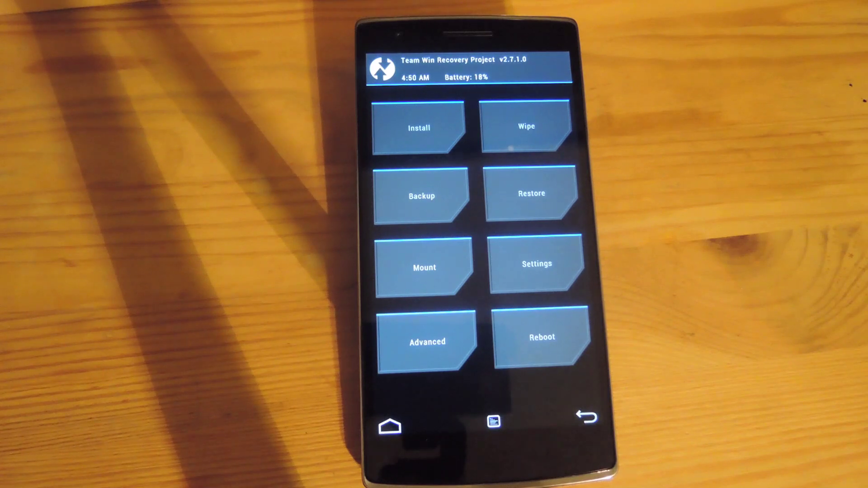
Flash UPDATE-SuperSU-v2.01.zip from TWRP's Install menu and reboot to the system.
{"action": "left_click", "coordinate": [416, 125]}
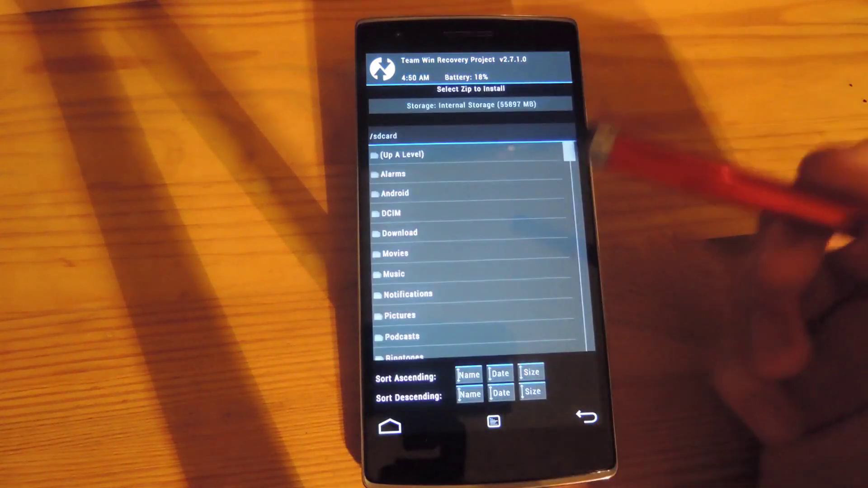
{"action": "left_click_drag", "start_coordinate": [500, 310], "coordinate": [504, 175]}
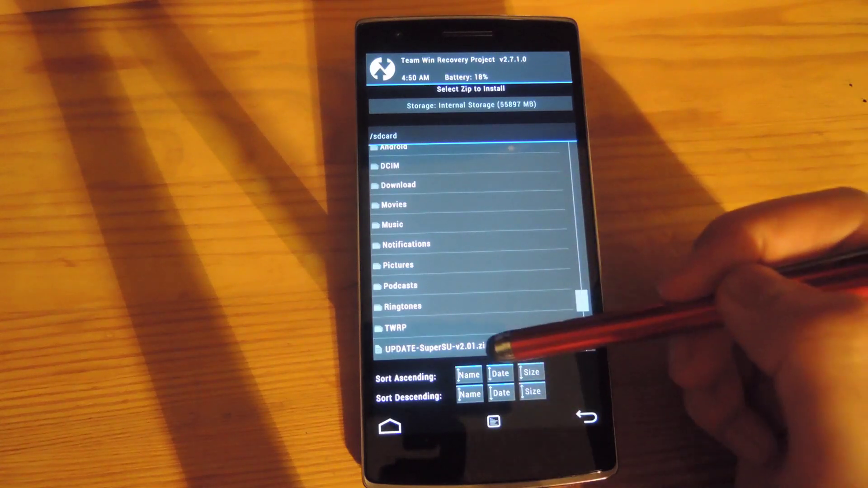
{"action": "left_click", "coordinate": [475, 348]}
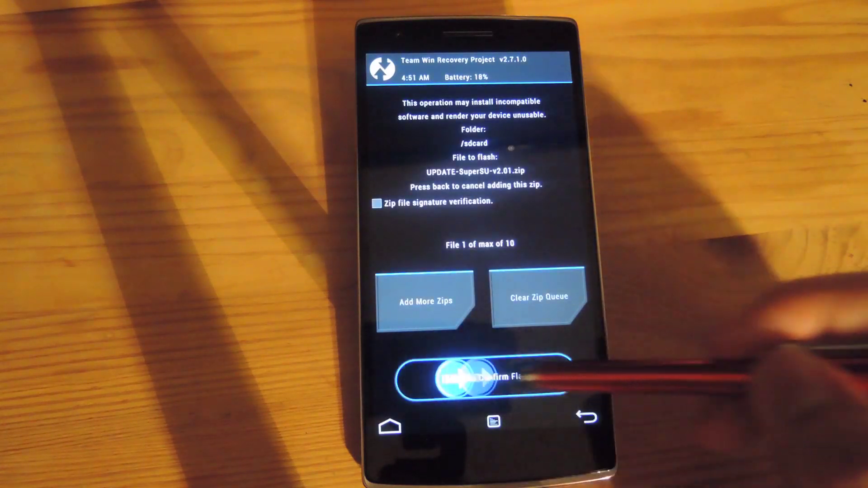
{"action": "left_click_drag", "start_coordinate": [415, 382], "coordinate": [573, 381]}
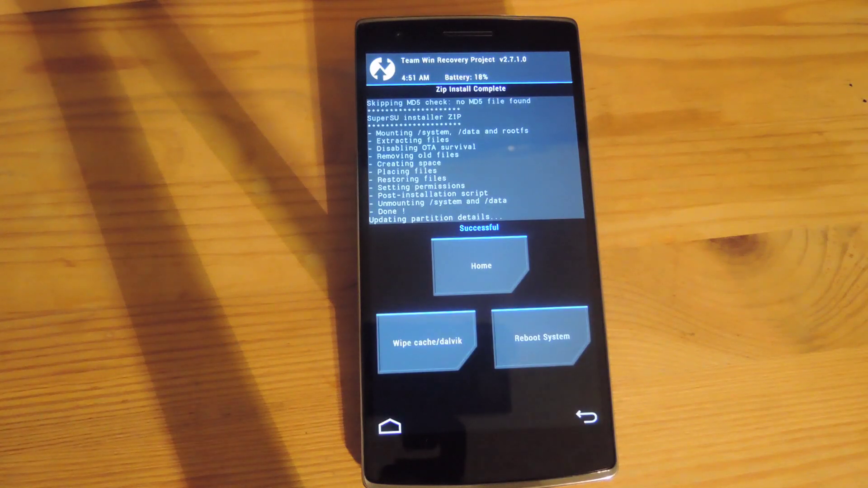
{"action": "left_click", "coordinate": [543, 342]}
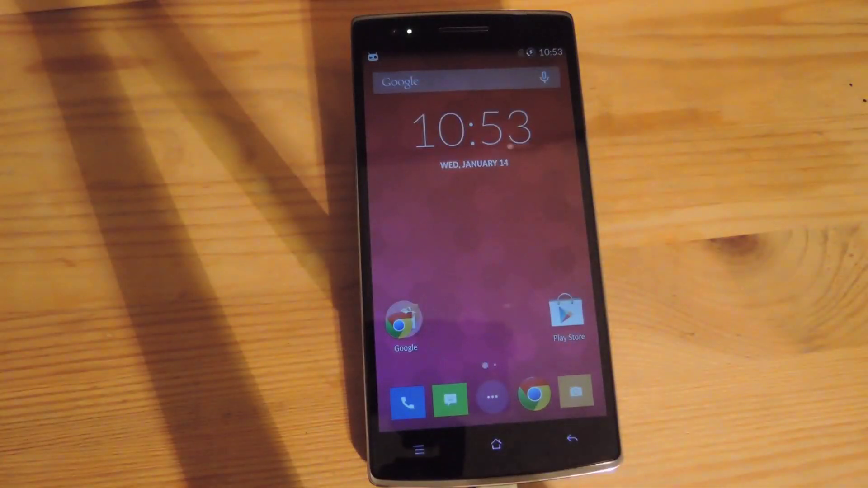
{"action": "left_click", "coordinate": [492, 398]}
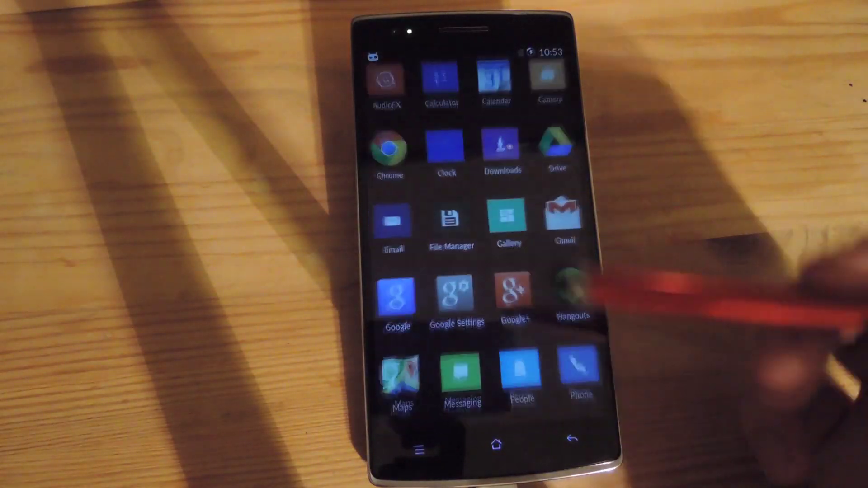
{"action": "left_click_drag", "start_coordinate": [552, 282], "coordinate": [434, 271]}
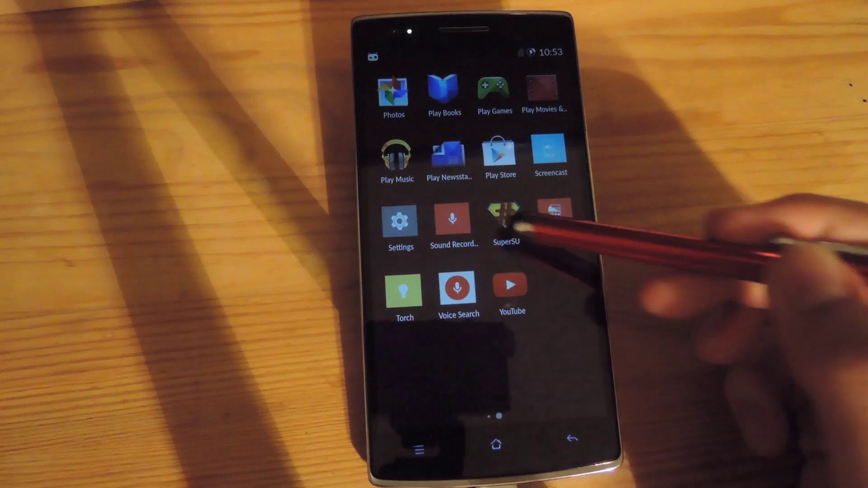
{"action": "left_click", "coordinate": [506, 220]}
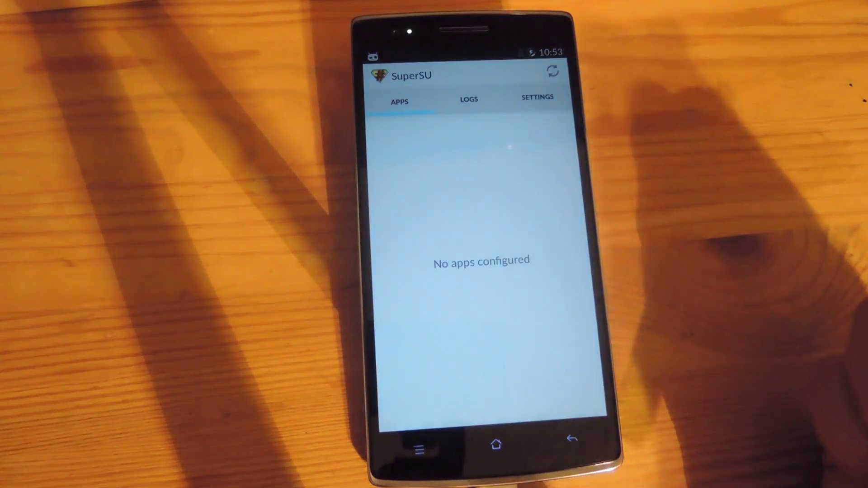